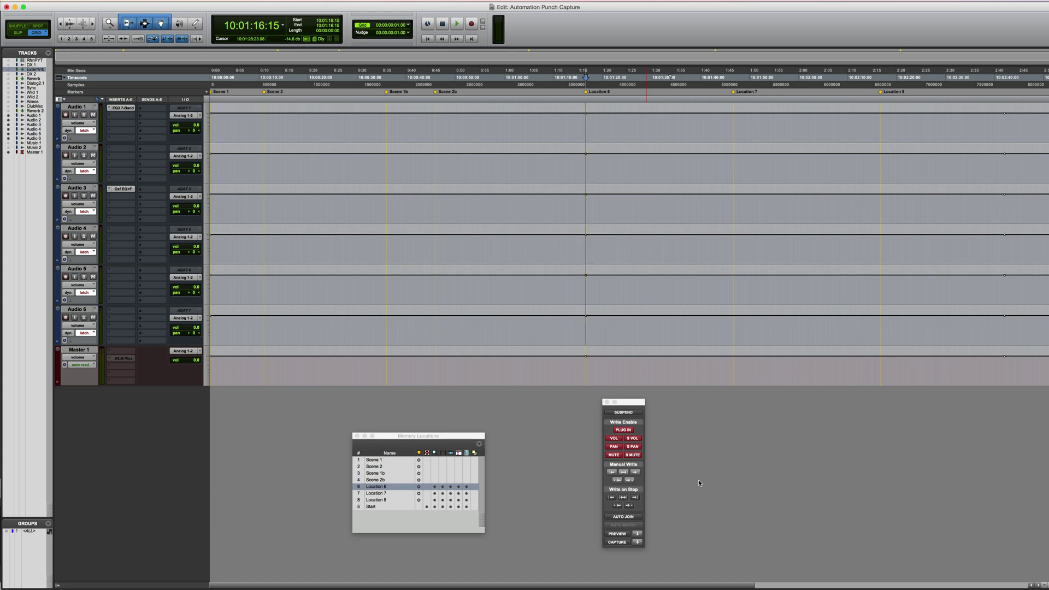
From Location 6, latch-ride Audio 1–4 to -17.7, -9.7, -34.3, -9.9, panning Audio 2 left and 3 right.
{"action": "key", "text": "space"}
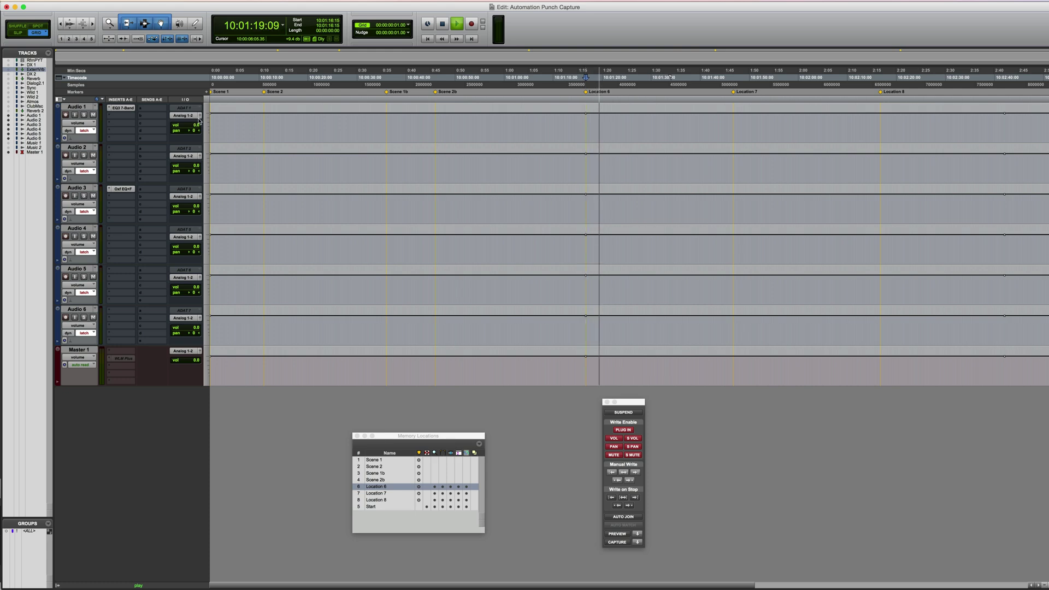
{"action": "key", "text": "super+equal"}
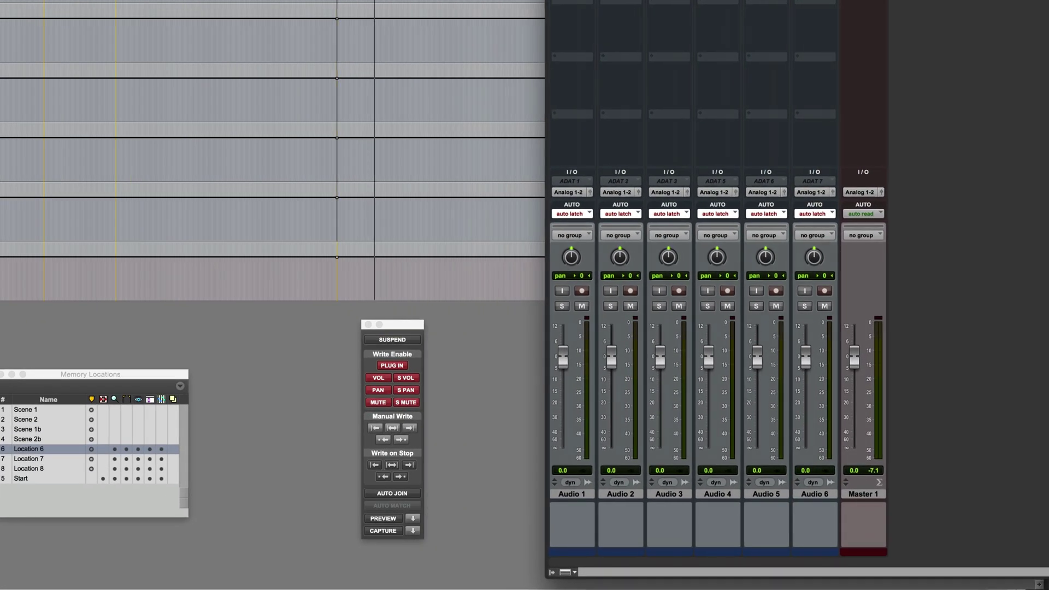
{"action": "left_click_drag", "start_coordinate": [562, 358], "coordinate": [557, 392]}
{"action": "left_click_drag", "start_coordinate": [607, 357], "coordinate": [611, 377]}
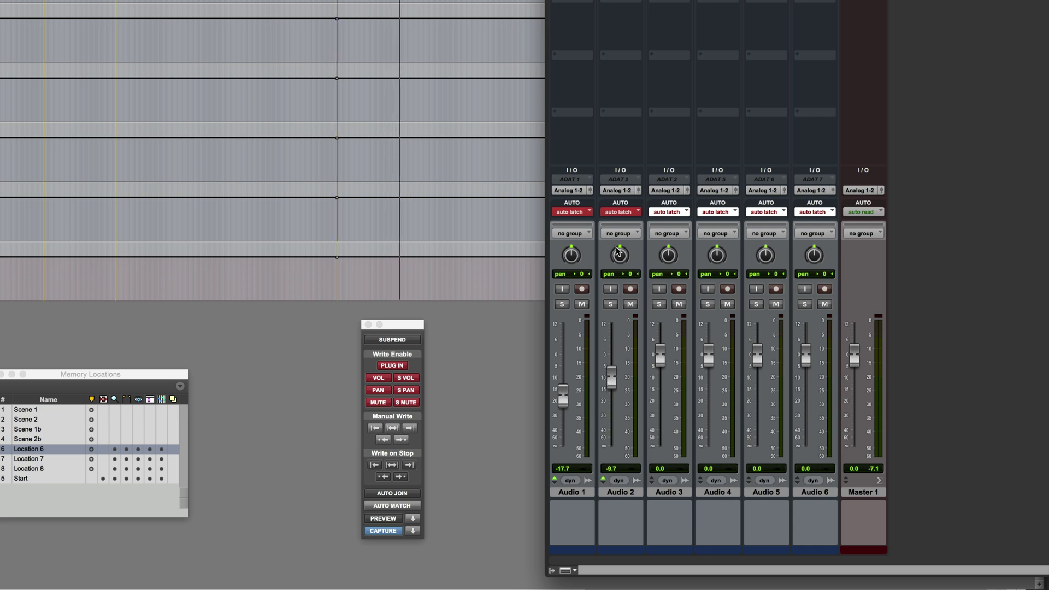
{"action": "left_click_drag", "start_coordinate": [619, 259], "coordinate": [668, 246]}
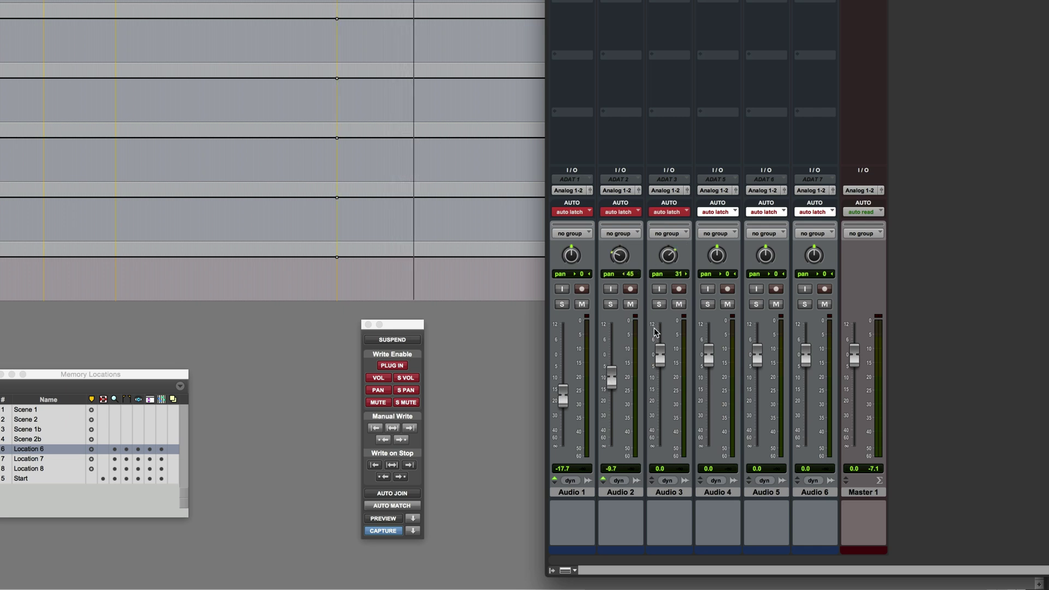
{"action": "left_click_drag", "start_coordinate": [657, 352], "coordinate": [660, 423]}
{"action": "left_click_drag", "start_coordinate": [709, 355], "coordinate": [706, 374]}
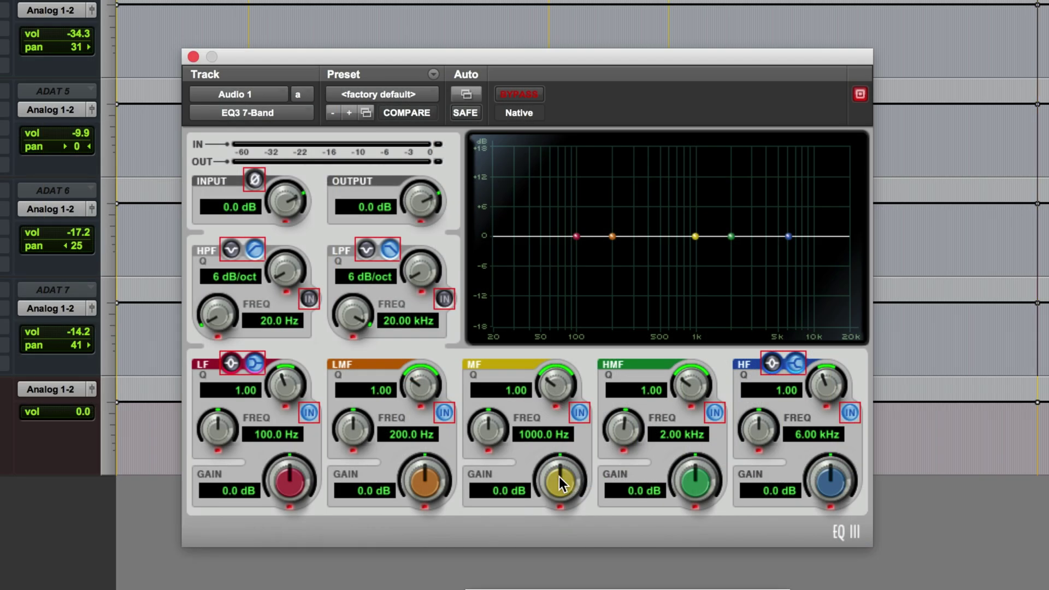
Set Audio 1 EQ3 to mid 5.3 dB, low -5.8 dB, high 4.0 dB; dip the Oxford EQ mid to -1.46 dB.
{"action": "left_click_drag", "start_coordinate": [558, 477], "coordinate": [556, 448]}
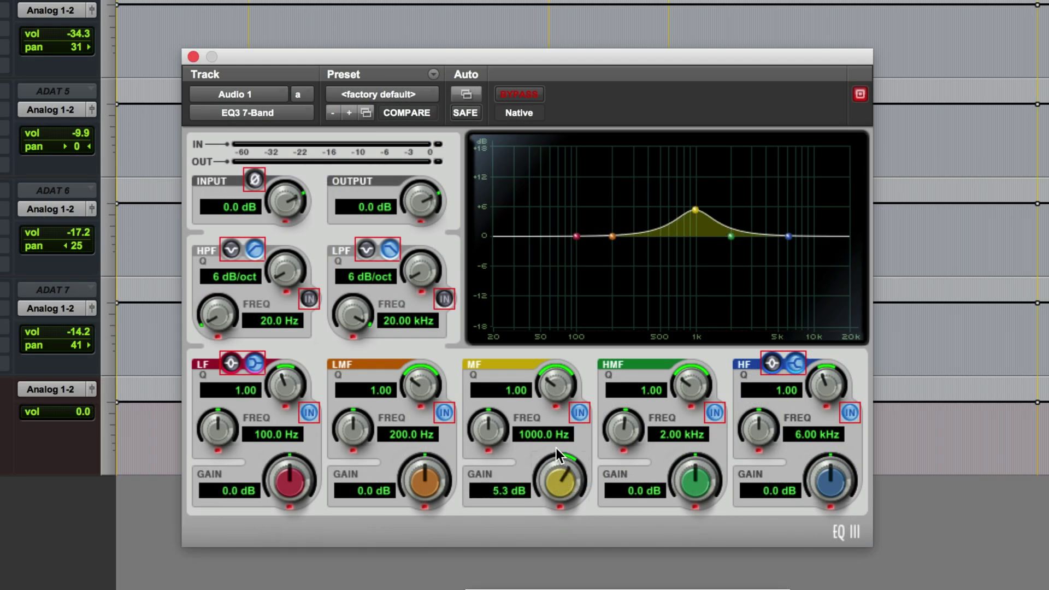
{"action": "left_click_drag", "start_coordinate": [267, 490], "coordinate": [258, 516]}
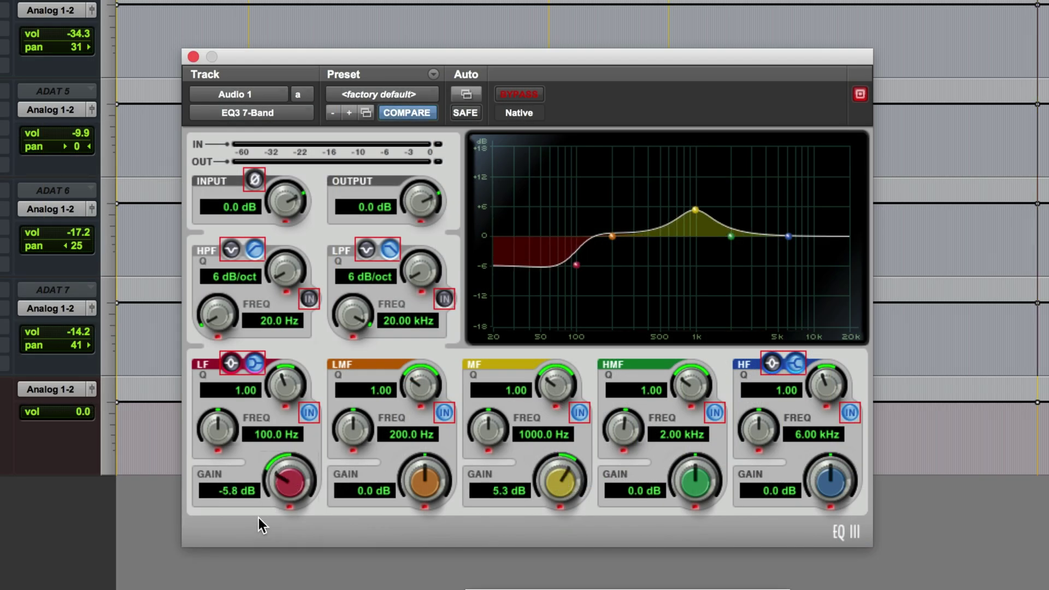
{"action": "left_click_drag", "start_coordinate": [829, 483], "coordinate": [829, 470]}
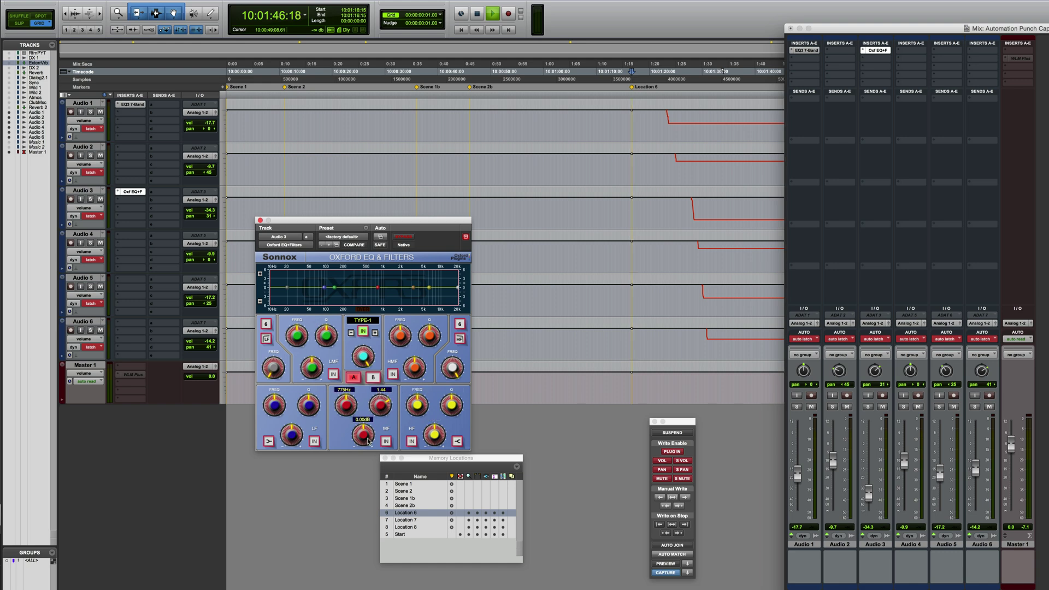
{"action": "left_click_drag", "start_coordinate": [364, 436], "coordinate": [370, 448]}
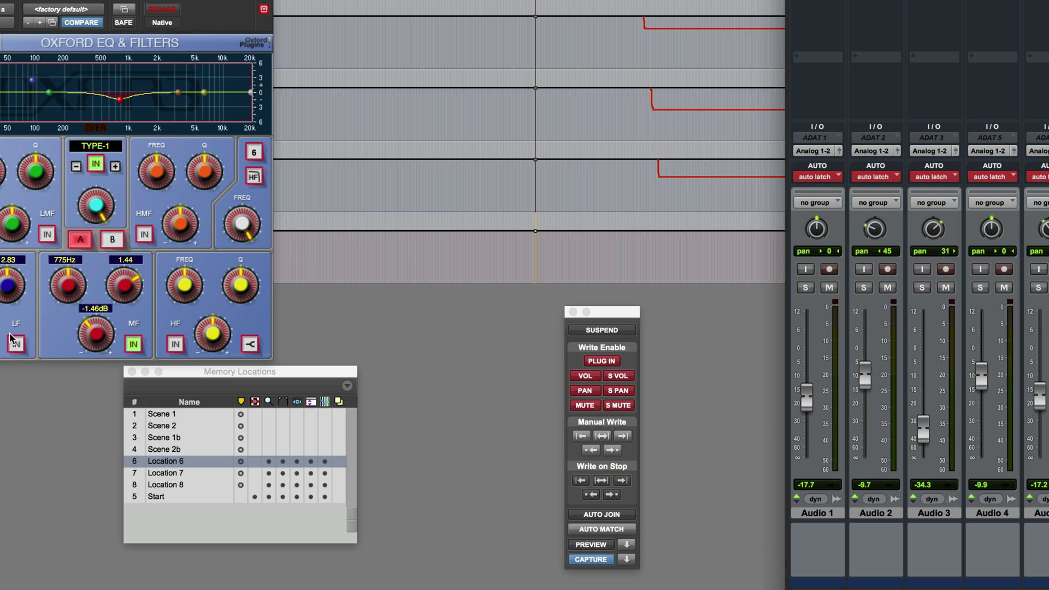
Enable the Oxford EQ low band, hide the mixer, and stop playback to commit the automation.
{"action": "left_click", "coordinate": [312, 442]}
{"action": "key", "text": "super+equal"}
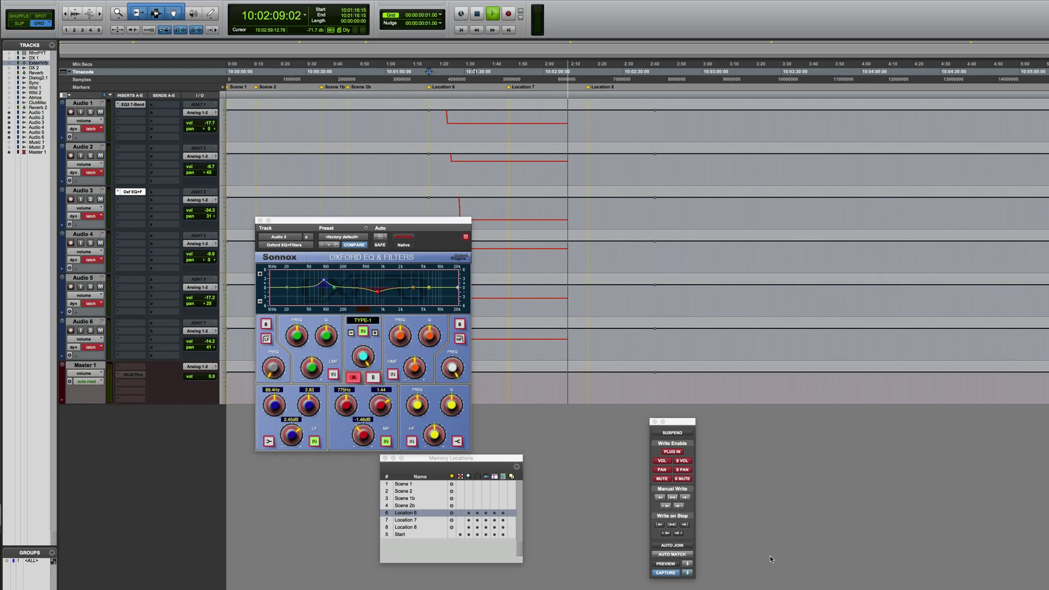
{"action": "key", "text": "space"}
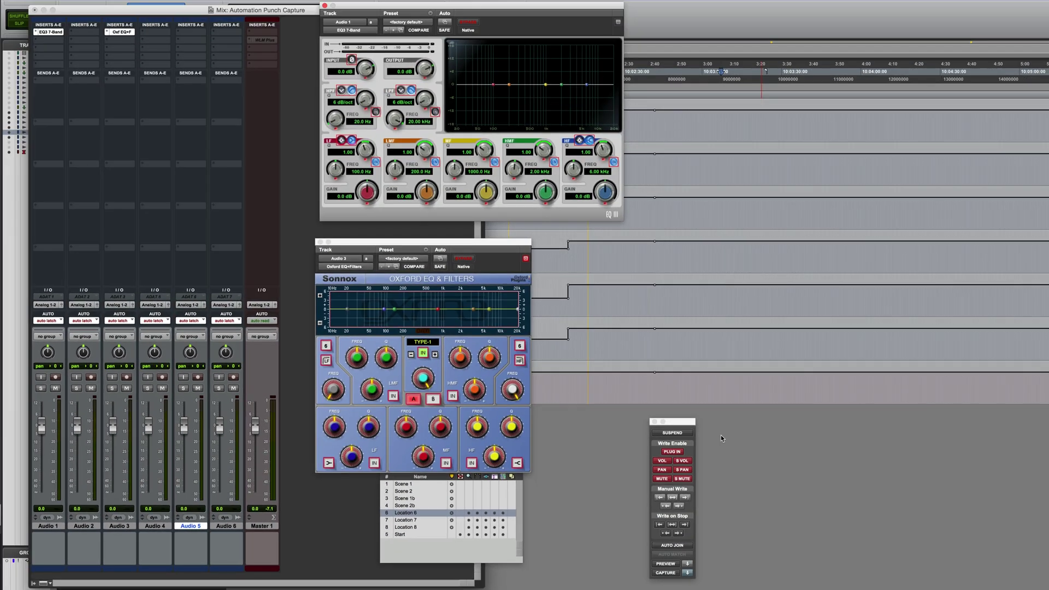
Play the later passage and punch the captured mix and EQ settings in at the playhead.
{"action": "key", "text": "space"}
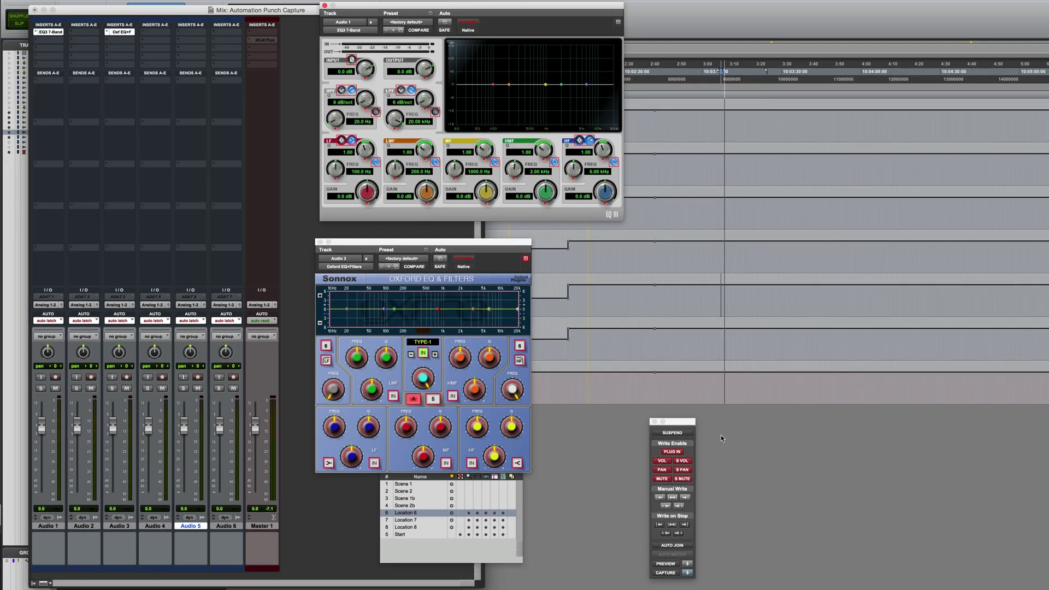
{"action": "left_click", "coordinate": [688, 573]}
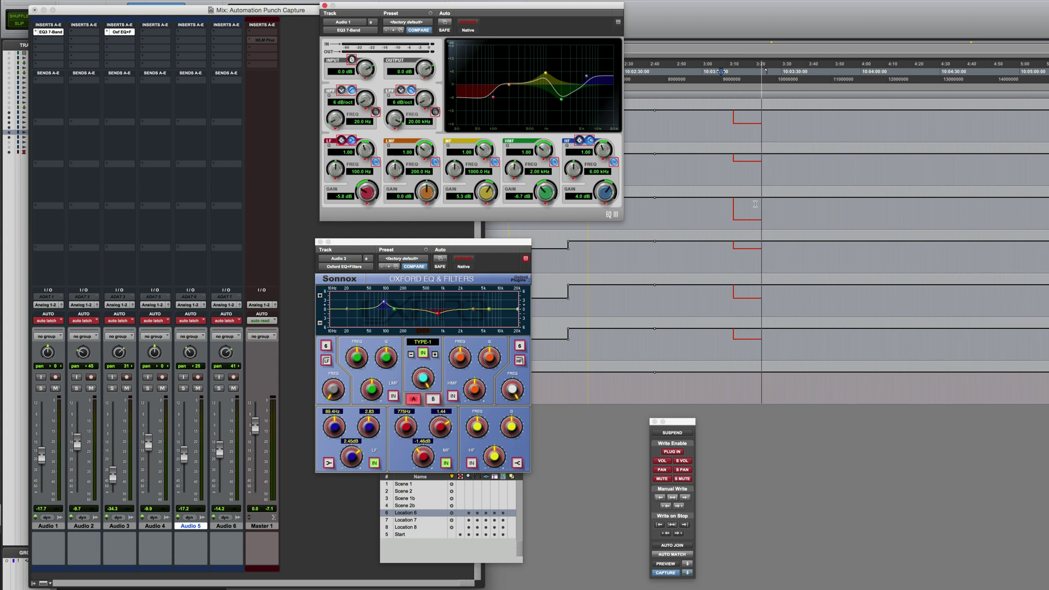
Stop playback, select a short Audio 5 range, capture settings, and write them across the selection.
{"action": "key", "text": "space"}
{"action": "left_click", "coordinate": [784, 302]}
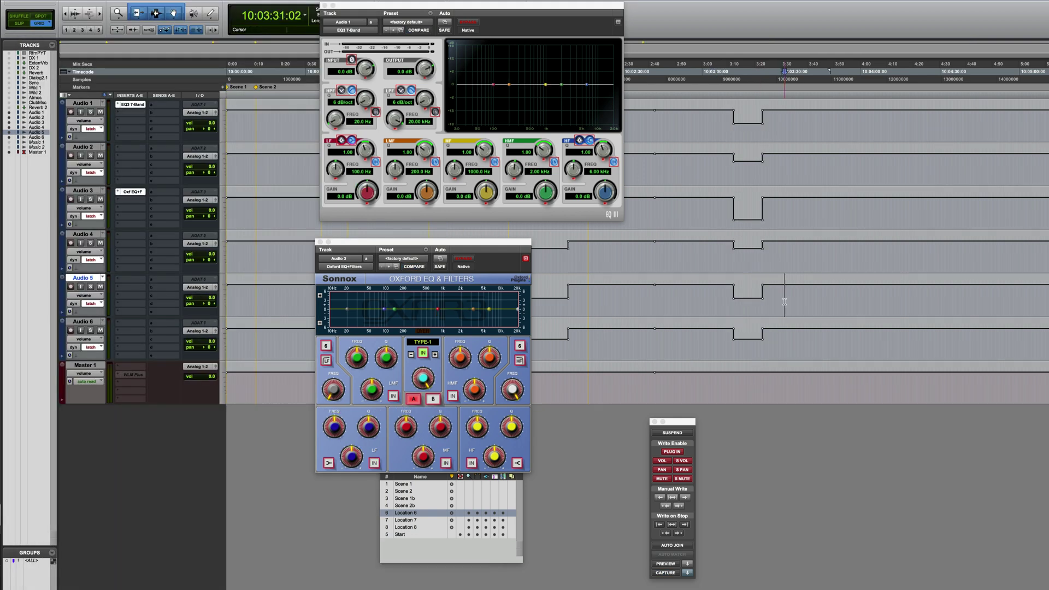
{"action": "left_click_drag", "start_coordinate": [784, 301], "coordinate": [849, 301]}
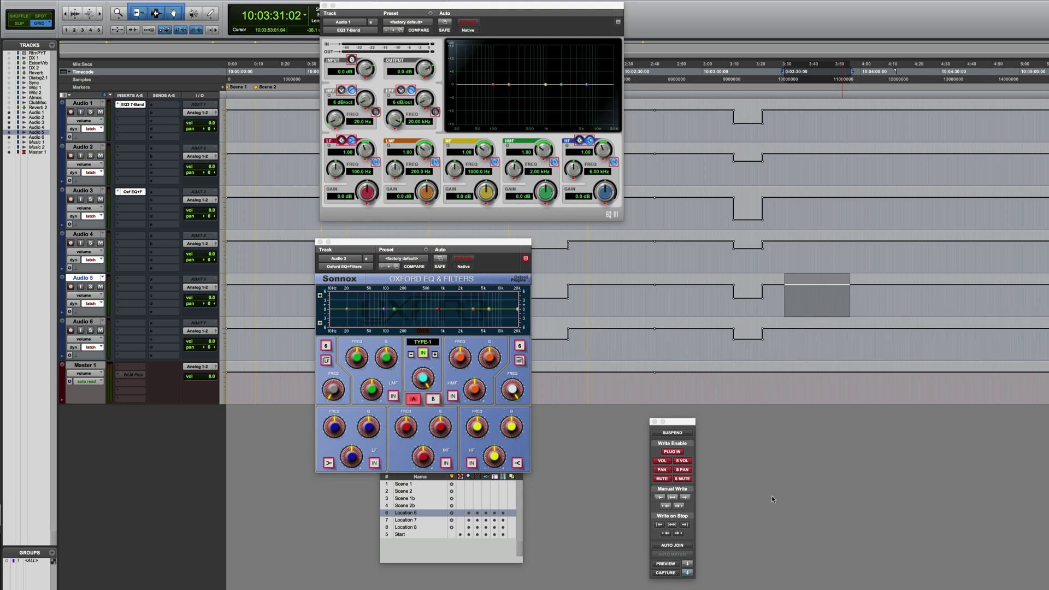
{"action": "key", "text": "space"}
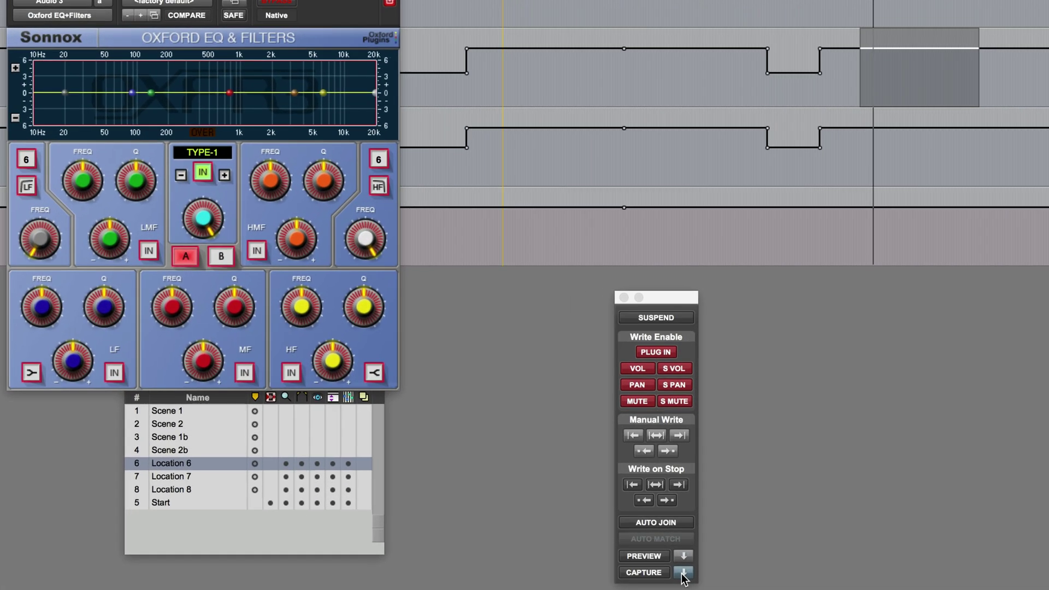
{"action": "left_click", "coordinate": [687, 572]}
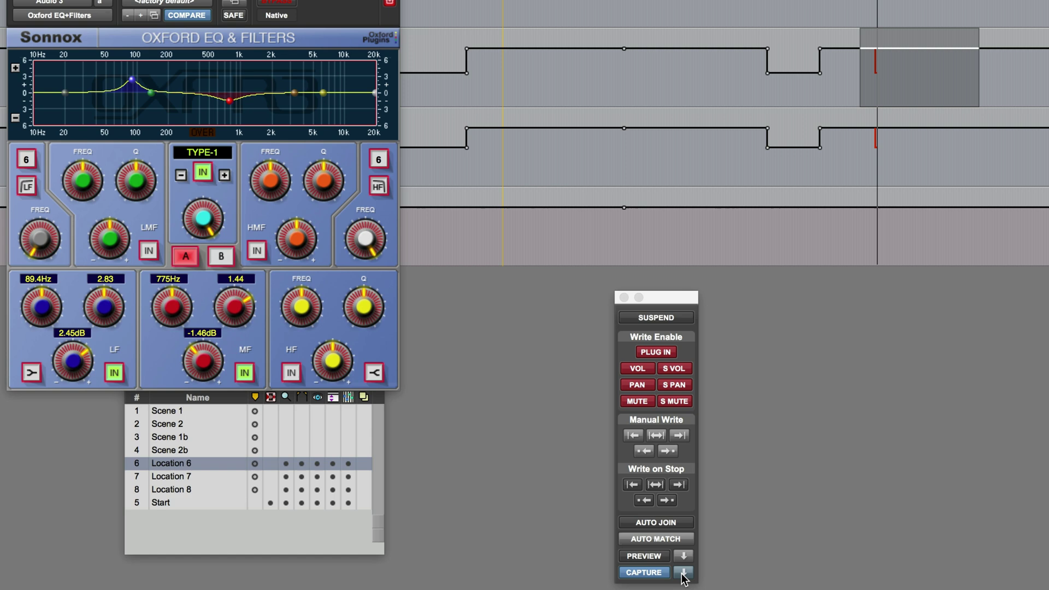
{"action": "left_click", "coordinate": [657, 437]}
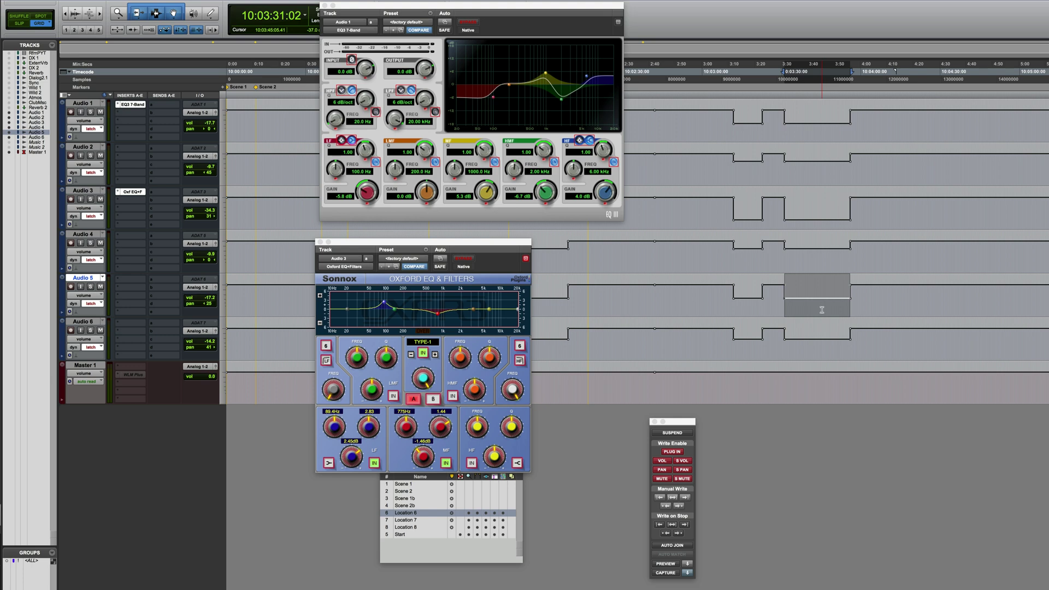
Play back the punched sections with the mixer open to check levels, pans and EQ.
{"action": "left_click", "coordinate": [773, 304]}
{"action": "key", "text": "super+equal"}
{"action": "key", "text": "space"}
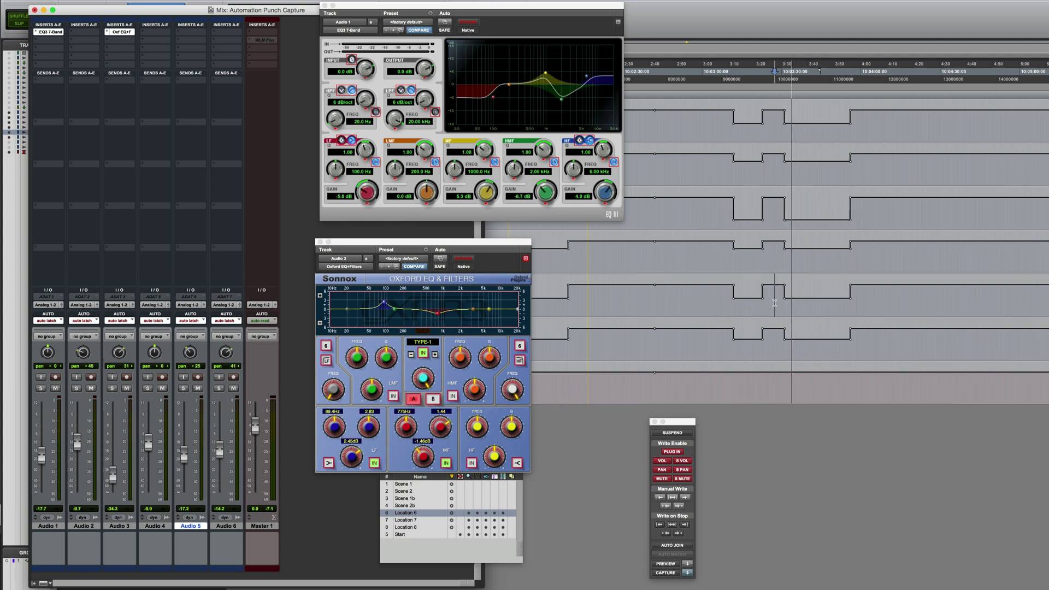
{"action": "key", "text": "space"}
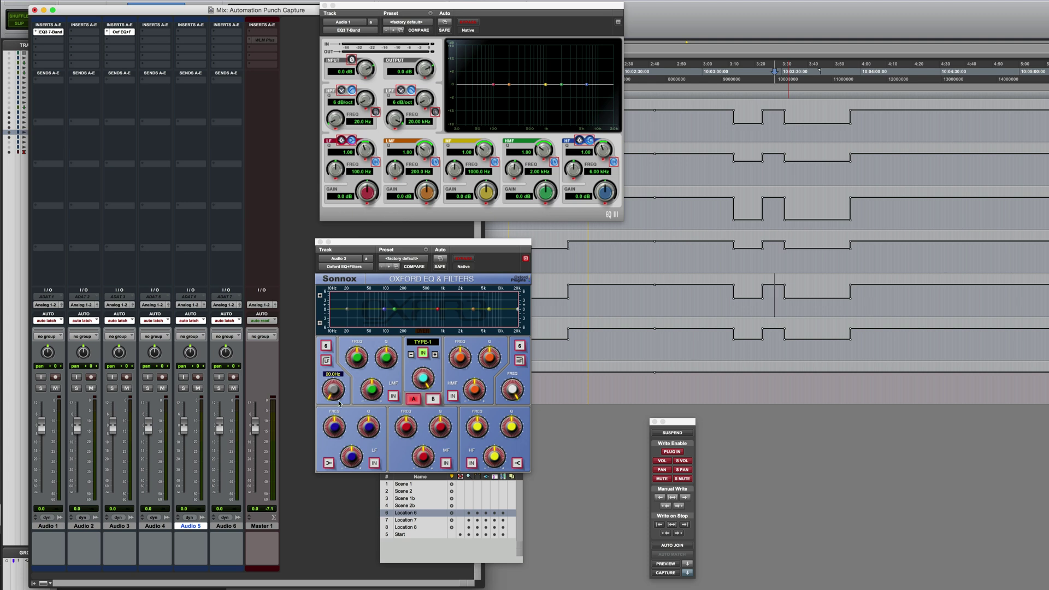
{"action": "left_click", "coordinate": [115, 322]}
Set all tracks to read automation mode with Option held.
{"action": "left_click", "coordinate": [133, 306], "text": "alt"}
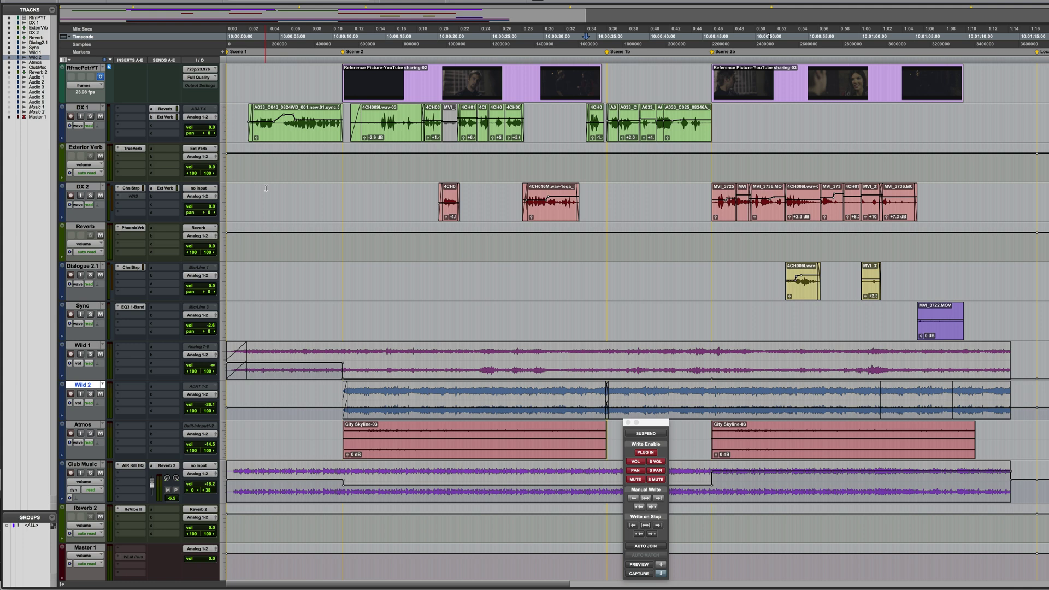
Select DX 2, briefly play the film mix, recall Scene 1b in Memory Locations, and capture the mix.
{"action": "left_click", "coordinate": [266, 188]}
{"action": "key", "text": "space"}
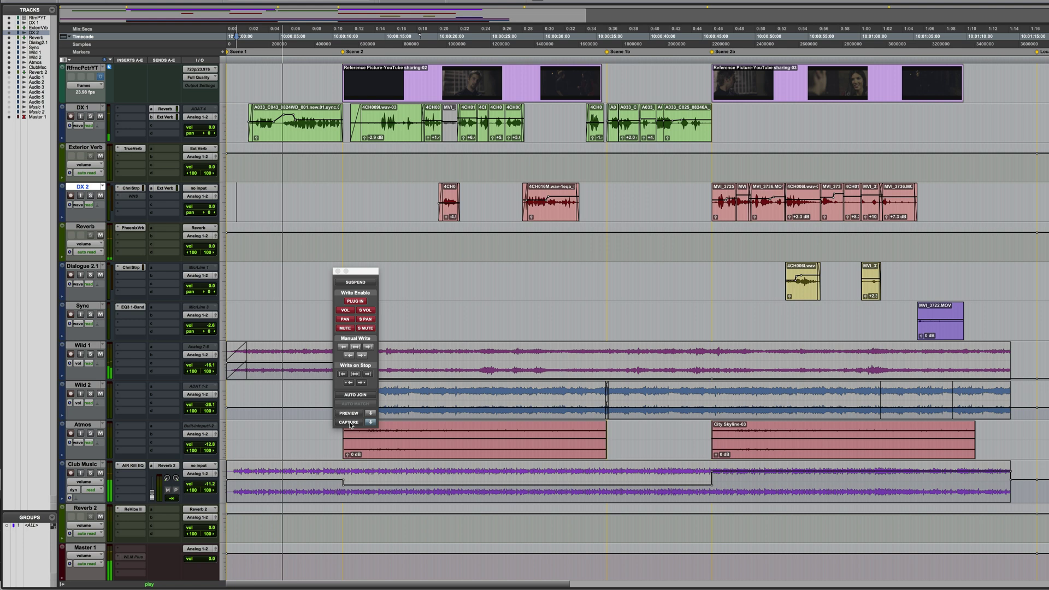
{"action": "key", "text": "space"}
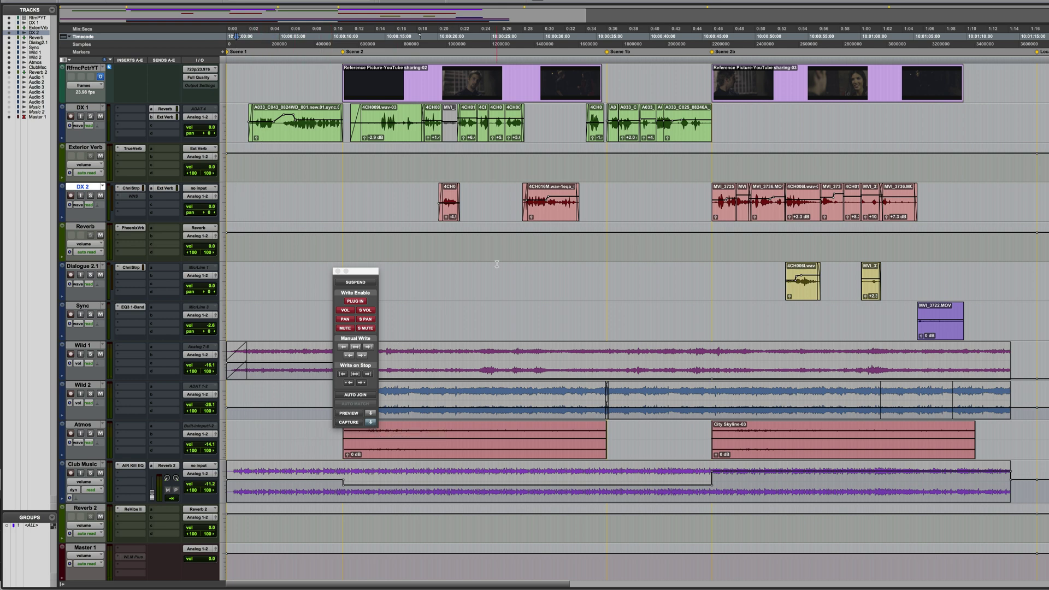
{"action": "key", "text": "super+KP_5"}
{"action": "left_click", "coordinate": [465, 308]}
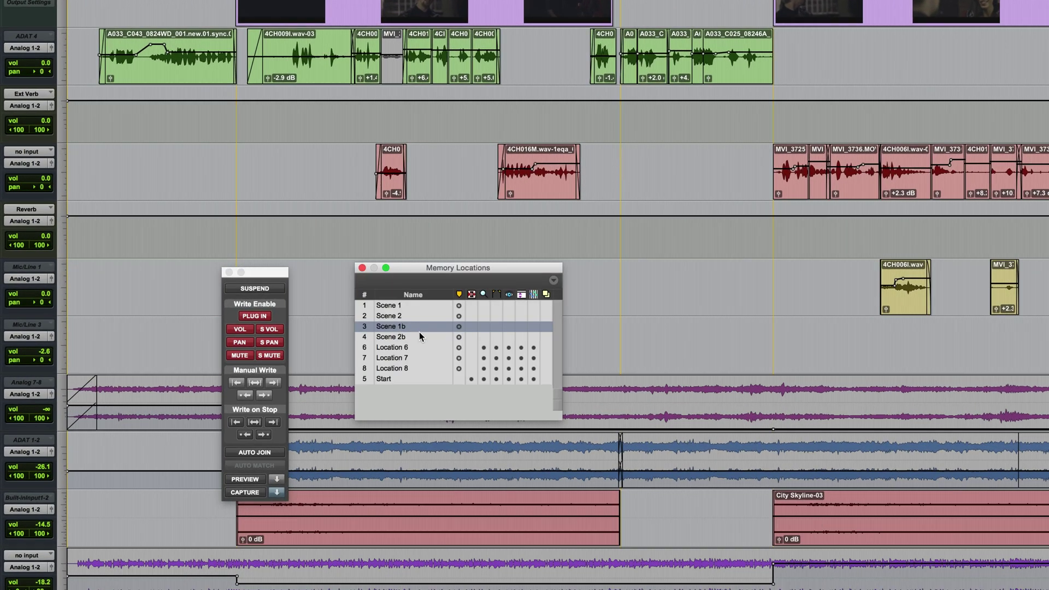
{"action": "left_click", "coordinate": [277, 494]}
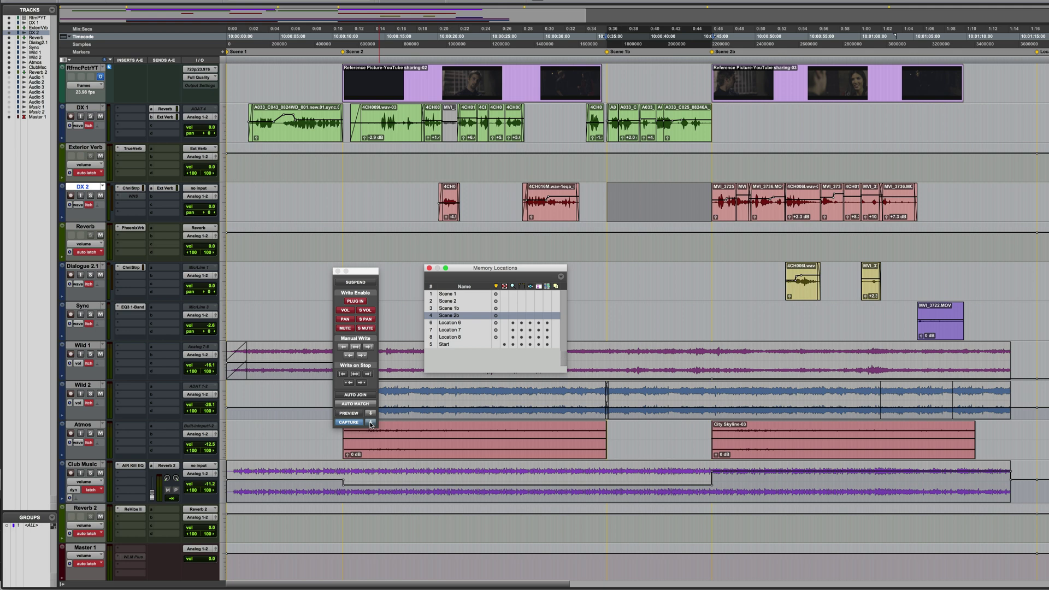
Play from the Scene 1b marker to punch the captured mix in as automation.
{"action": "key", "text": "space"}
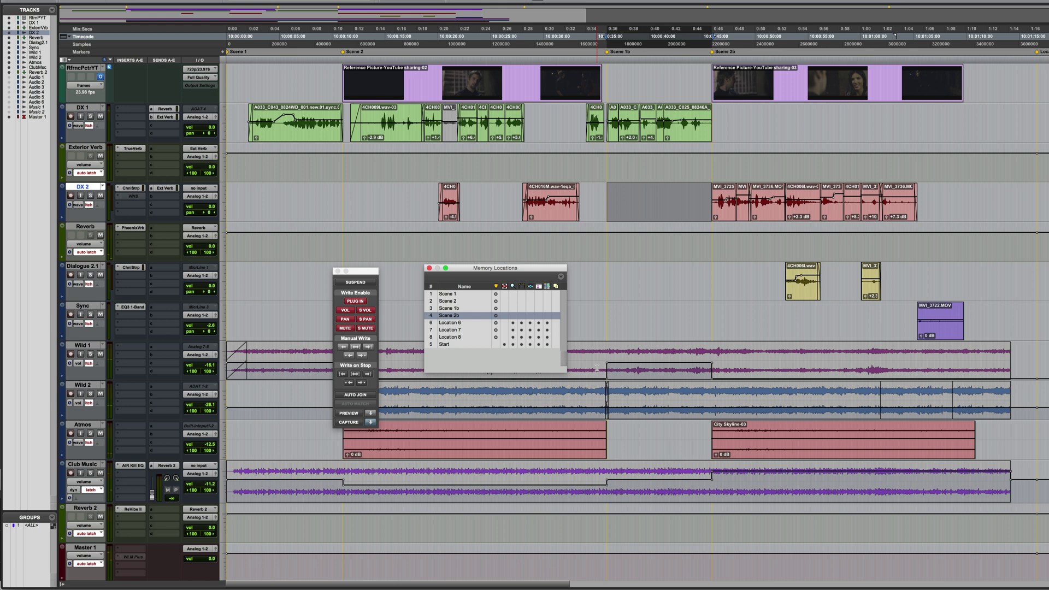
Select Wild 1 and switch all tracks' automation mode from latch to read.
{"action": "left_click", "coordinate": [587, 368]}
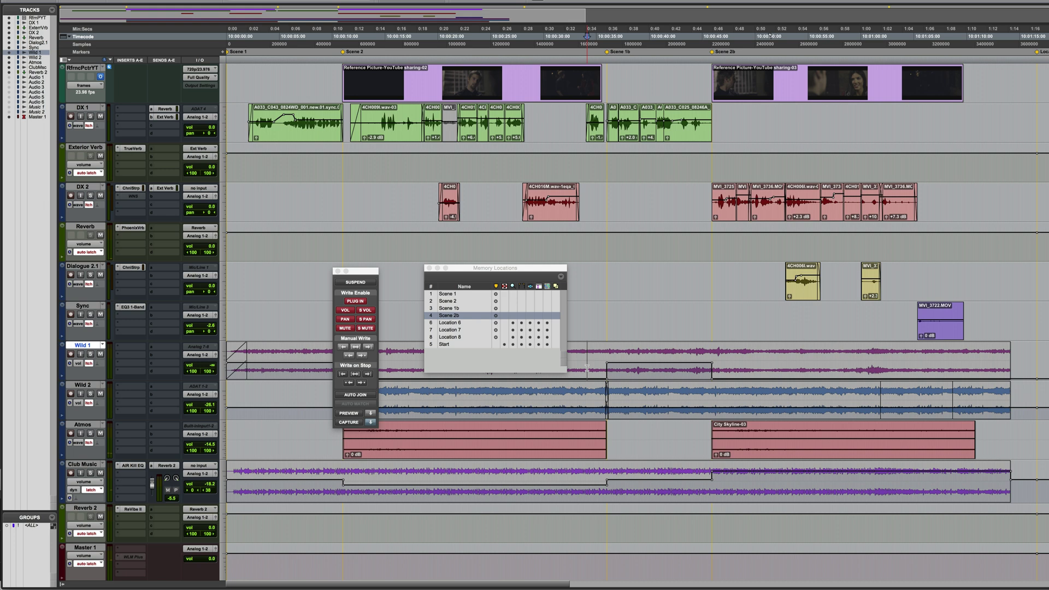
{"action": "left_click", "coordinate": [84, 255], "text": "alt"}
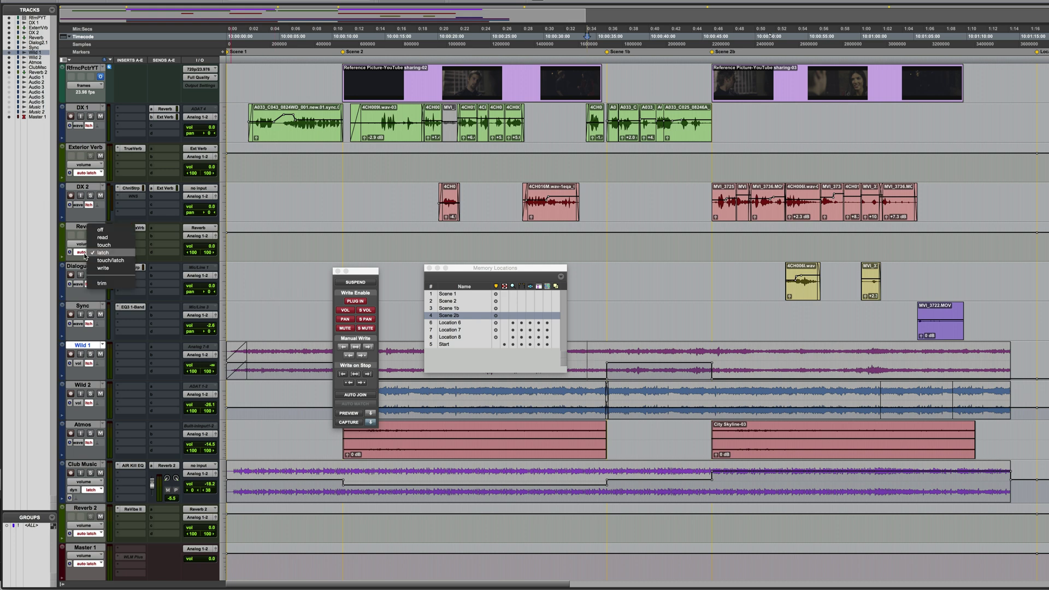
{"action": "left_click", "coordinate": [93, 238], "text": "alt"}
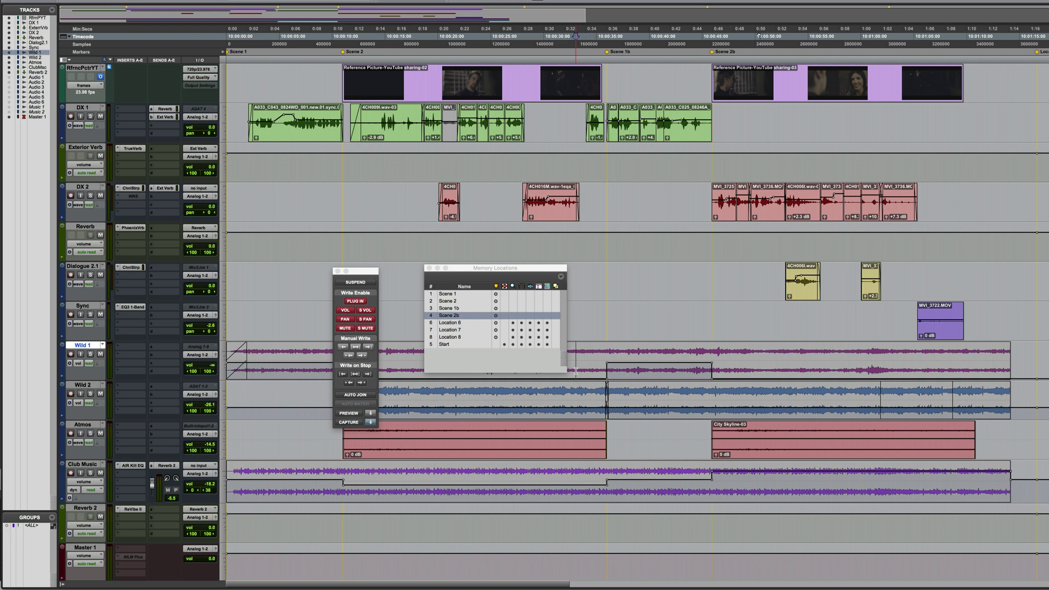
With the mixer showing and Memory Locations at the right edge, play back to check the faders' automation.
{"action": "key", "text": "super+equal"}
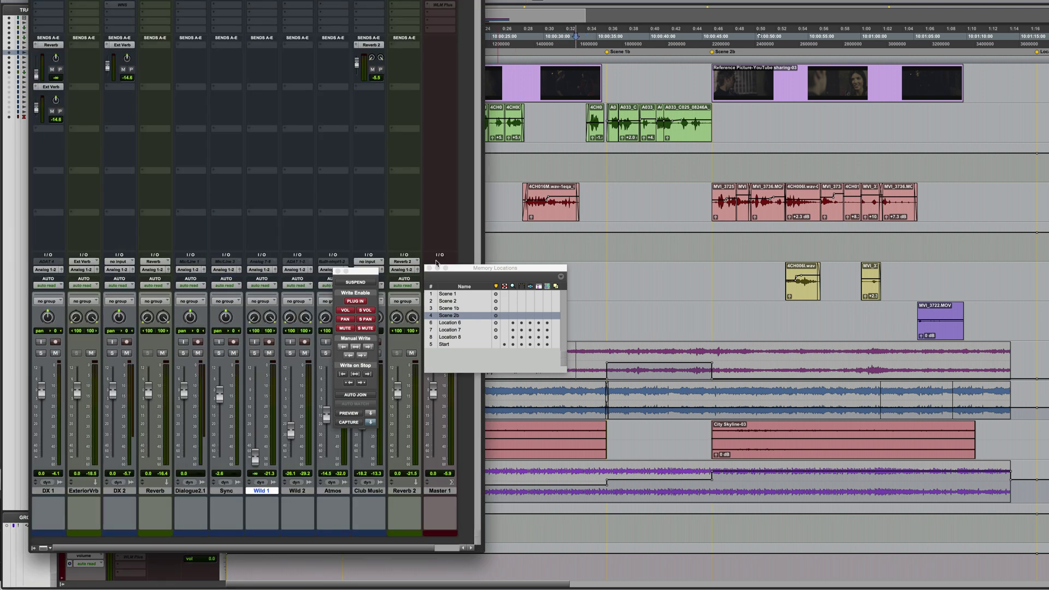
{"action": "left_click_drag", "start_coordinate": [469, 271], "coordinate": [987, 221]}
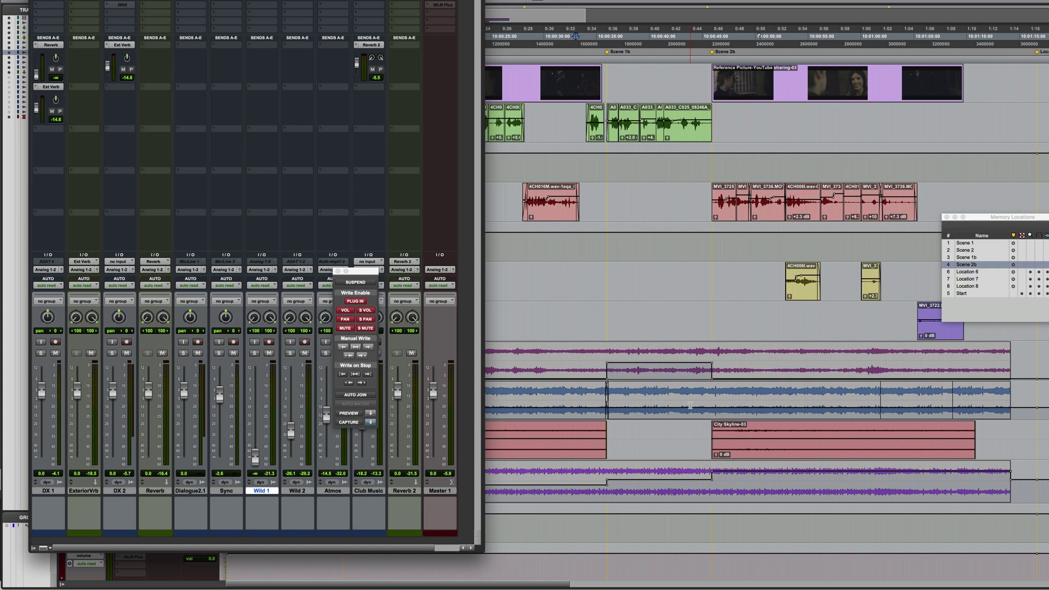
{"action": "key", "text": "space"}
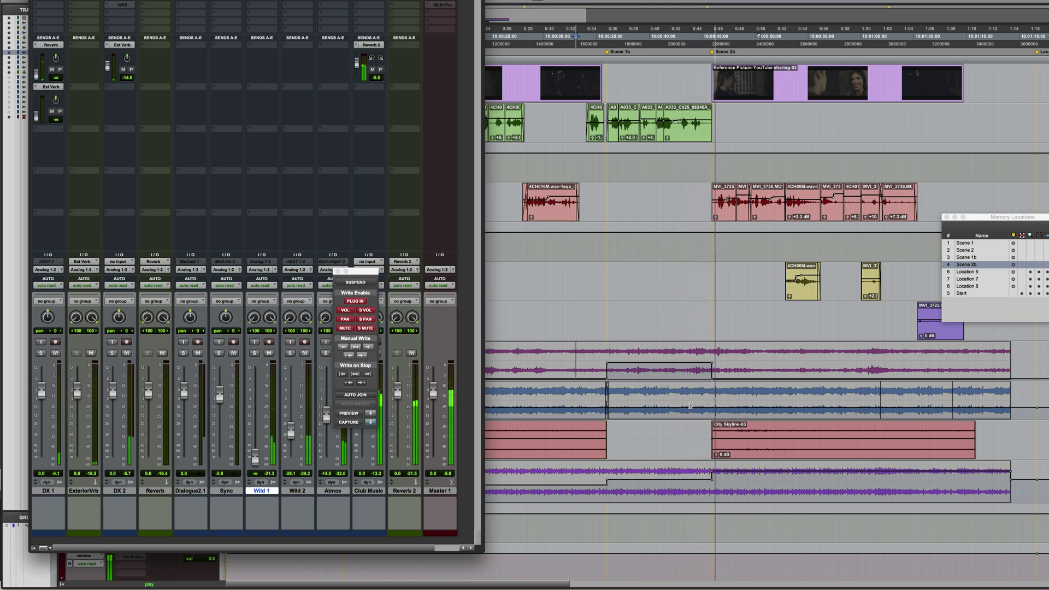
{"action": "key", "text": "space"}
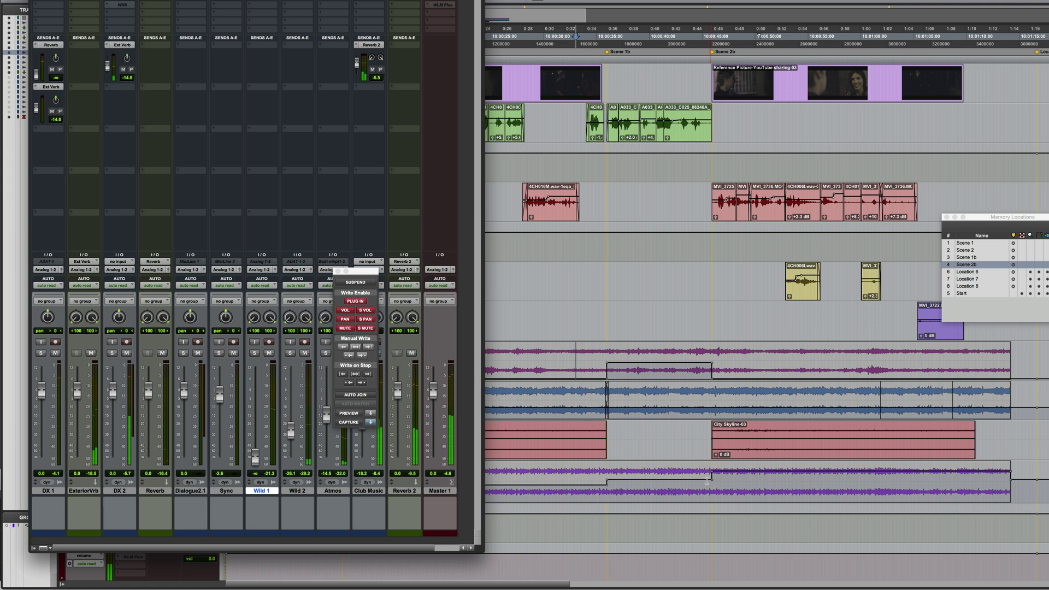
Return to the Edit window and audition a short playback from Scene 2b.
{"action": "left_click", "coordinate": [705, 475]}
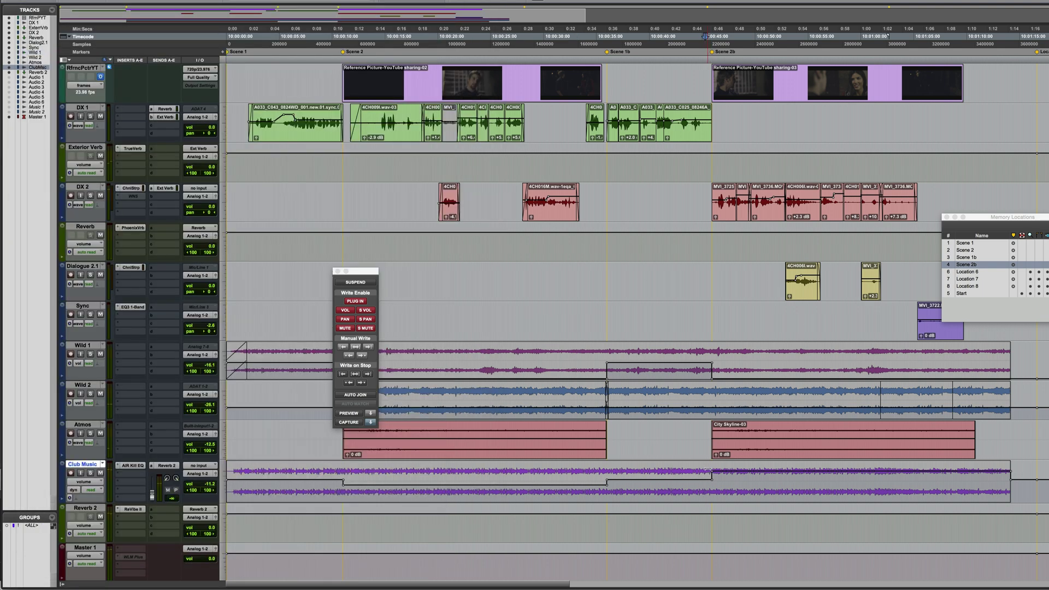
{"action": "key", "text": "space"}
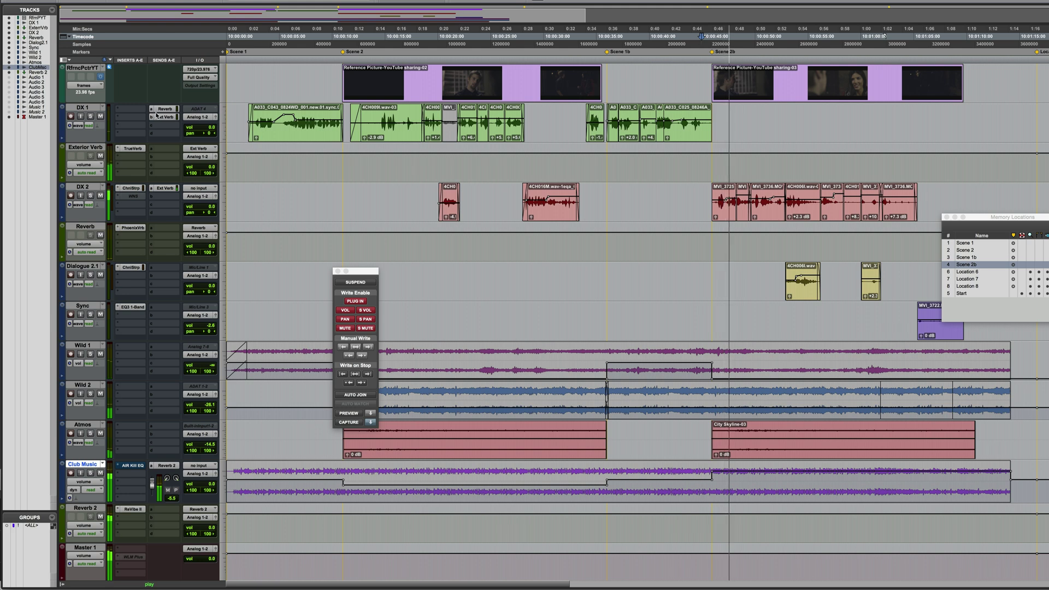
{"action": "key", "text": "space"}
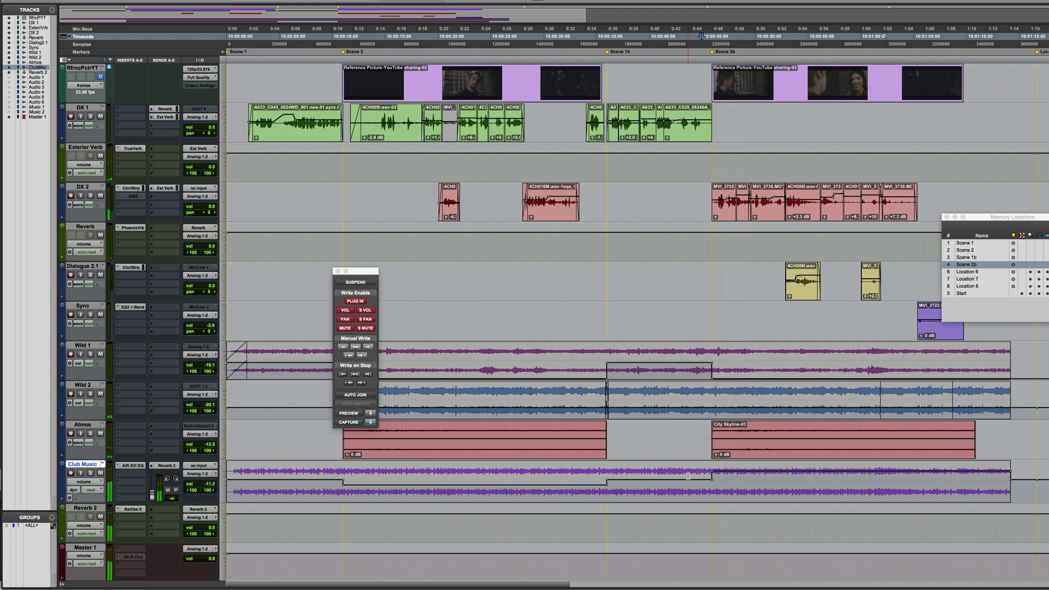
Audition playback from about 0:16 on DX 2 in Scene 2 to check levels.
{"action": "left_click", "coordinate": [396, 196]}
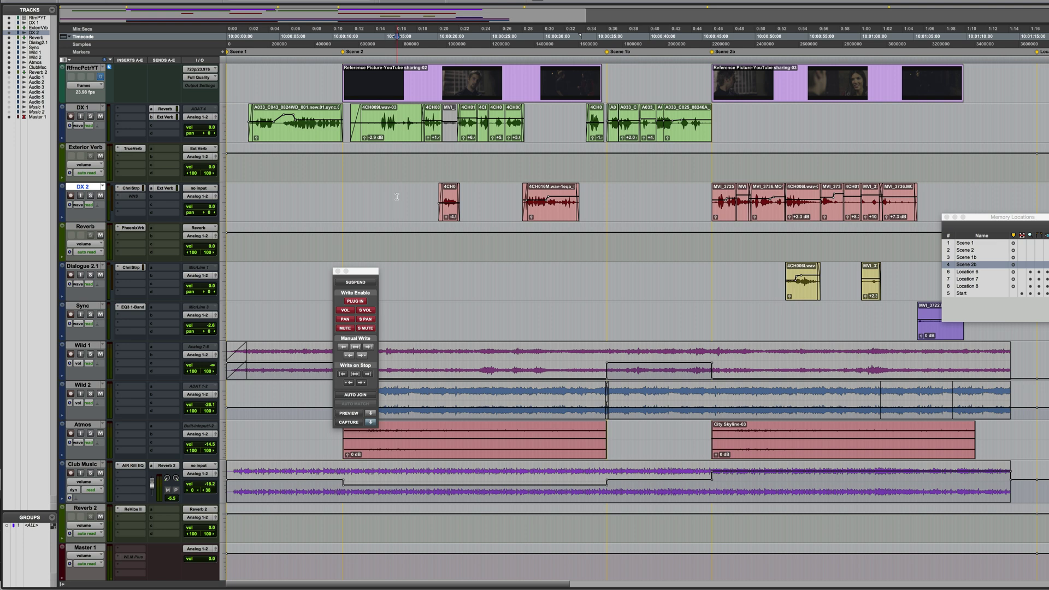
{"action": "key", "text": "space"}
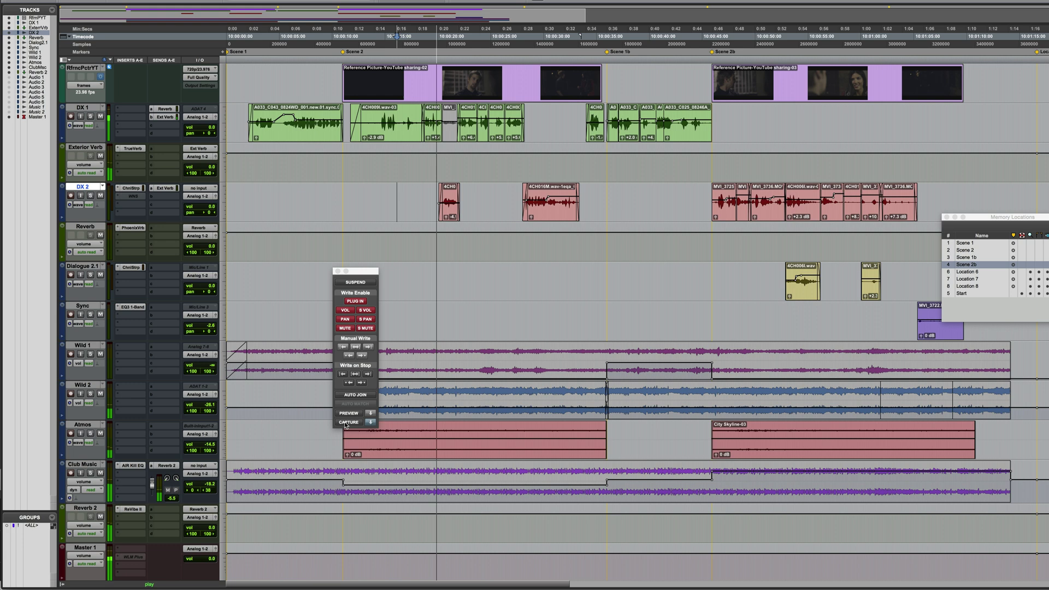
{"action": "key", "text": "space"}
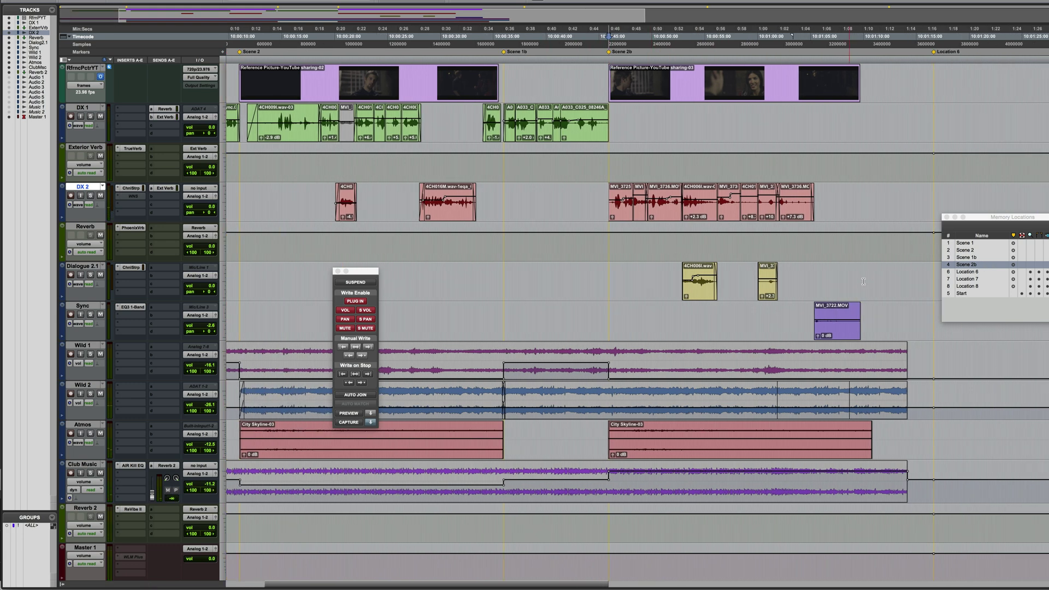
Punch captured automation into the Scene 2b range on DX 2 and Dialogue 2.1, writing to the session end.
{"action": "left_click_drag", "start_coordinate": [850, 275], "coordinate": [927, 277]}
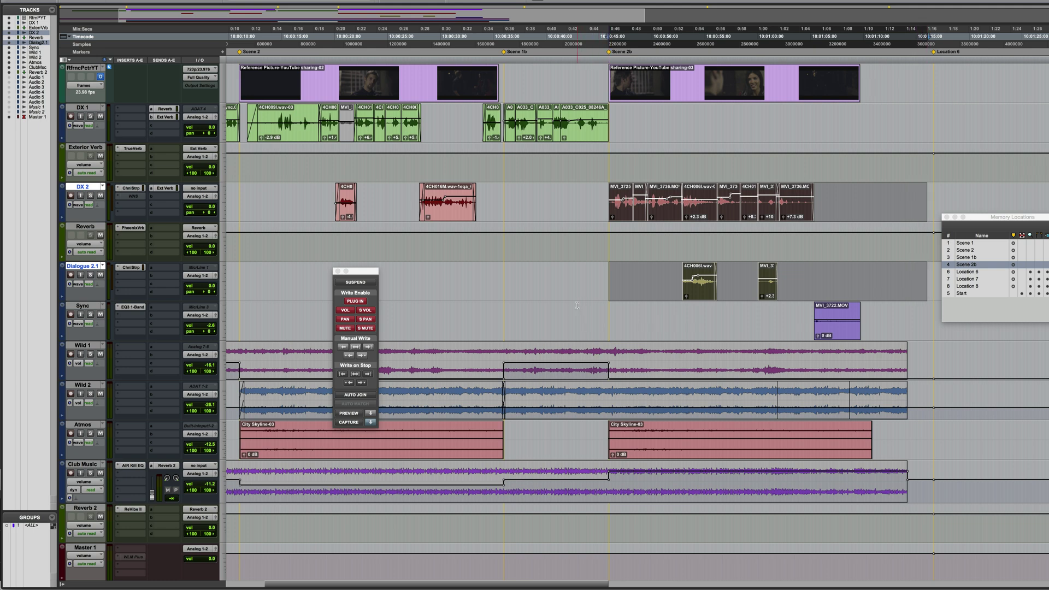
{"action": "left_click", "coordinate": [370, 423]}
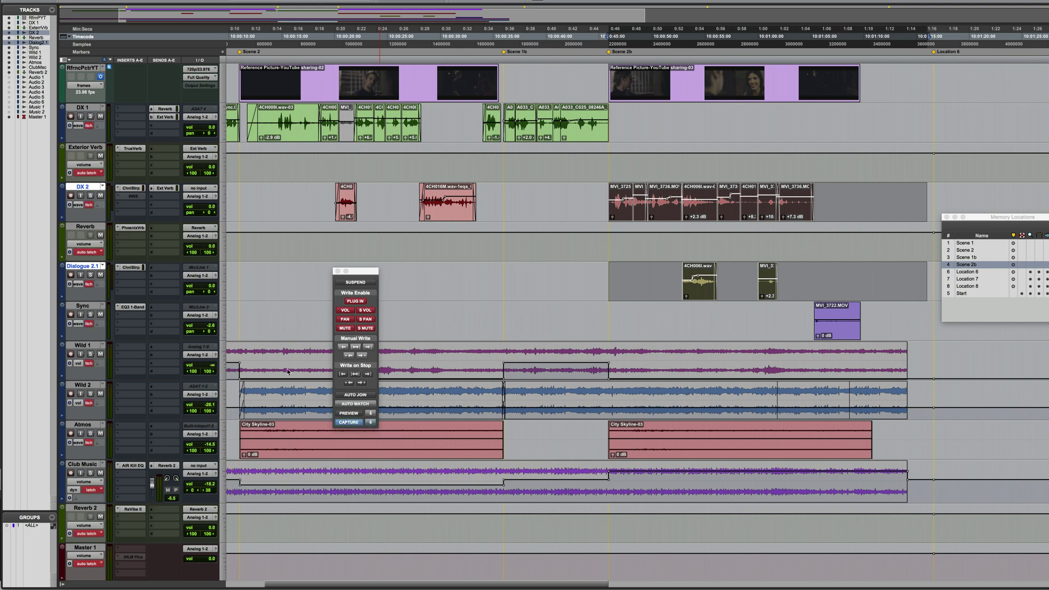
{"action": "key", "text": "space"}
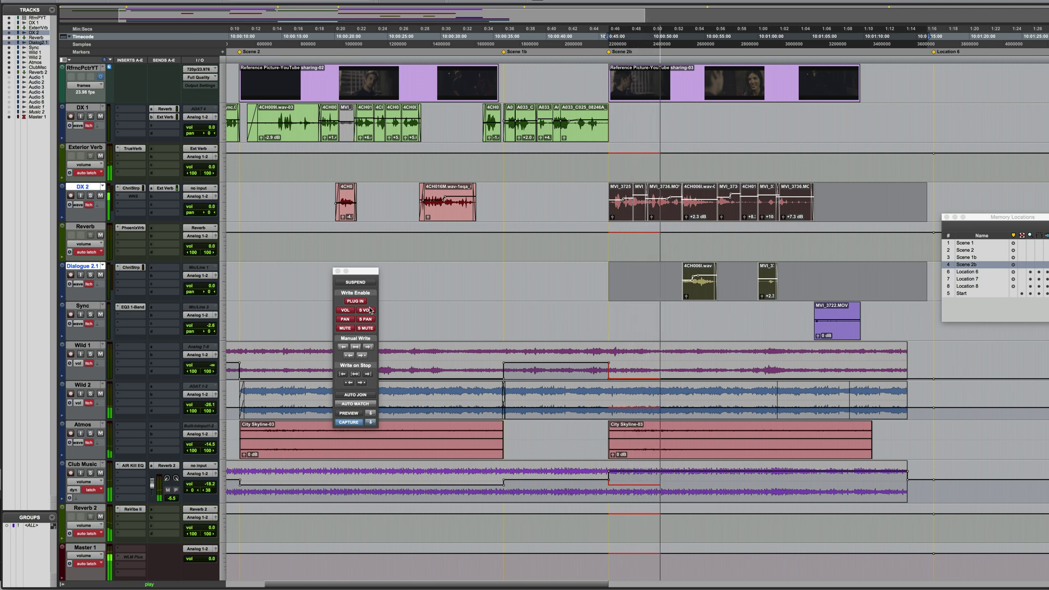
{"action": "left_click", "coordinate": [356, 347]}
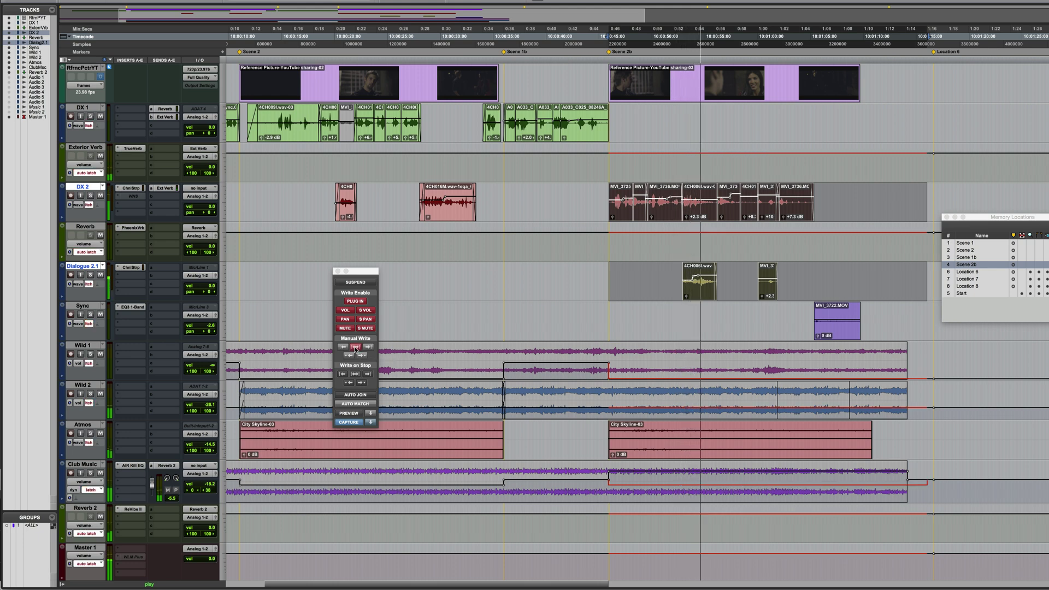
{"action": "key", "text": "space"}
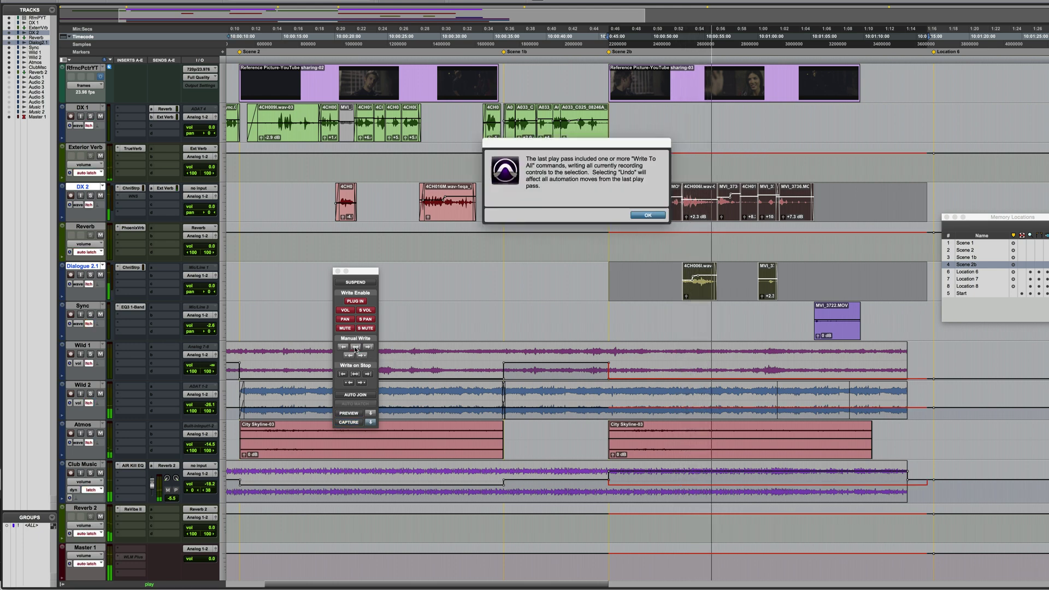
Dismiss the Write To All notice, clear the Scene 2b selection, move the Automation window right, and show the mixer.
{"action": "left_click", "coordinate": [648, 216]}
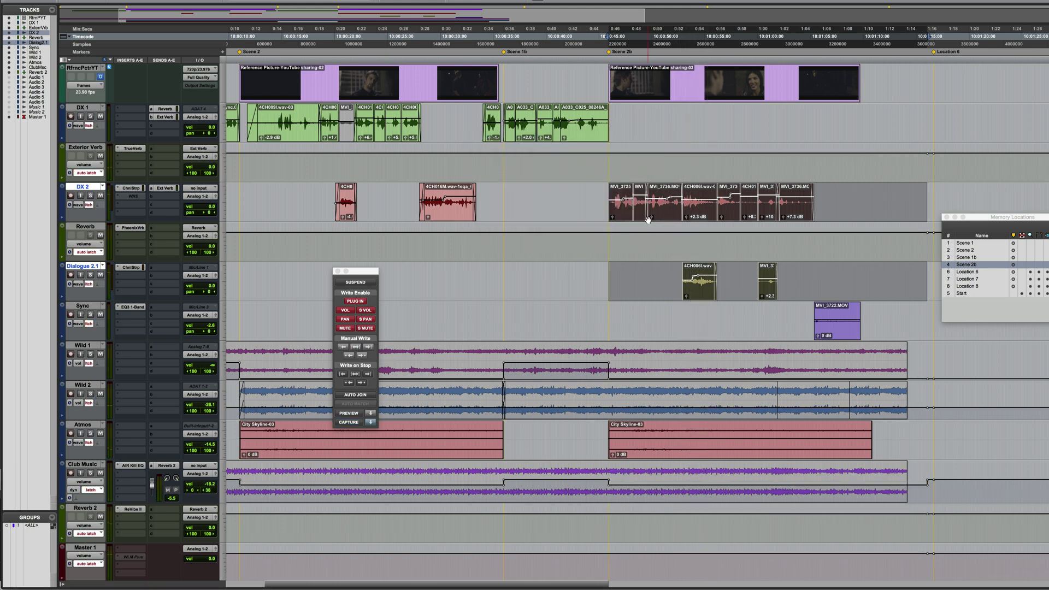
{"action": "left_click", "coordinate": [583, 368]}
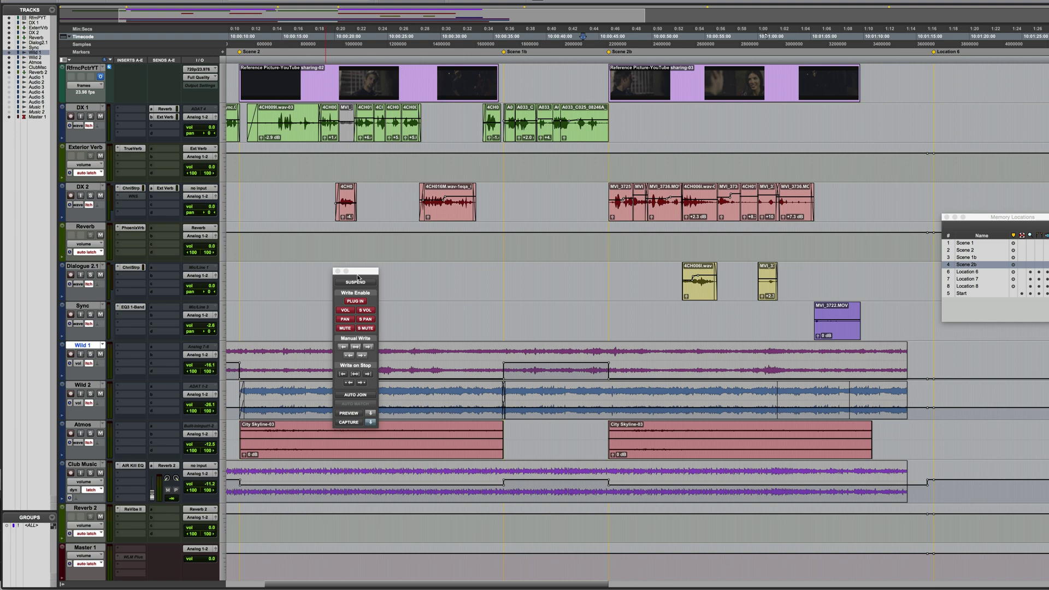
{"action": "left_click_drag", "start_coordinate": [358, 276], "coordinate": [1048, 390]}
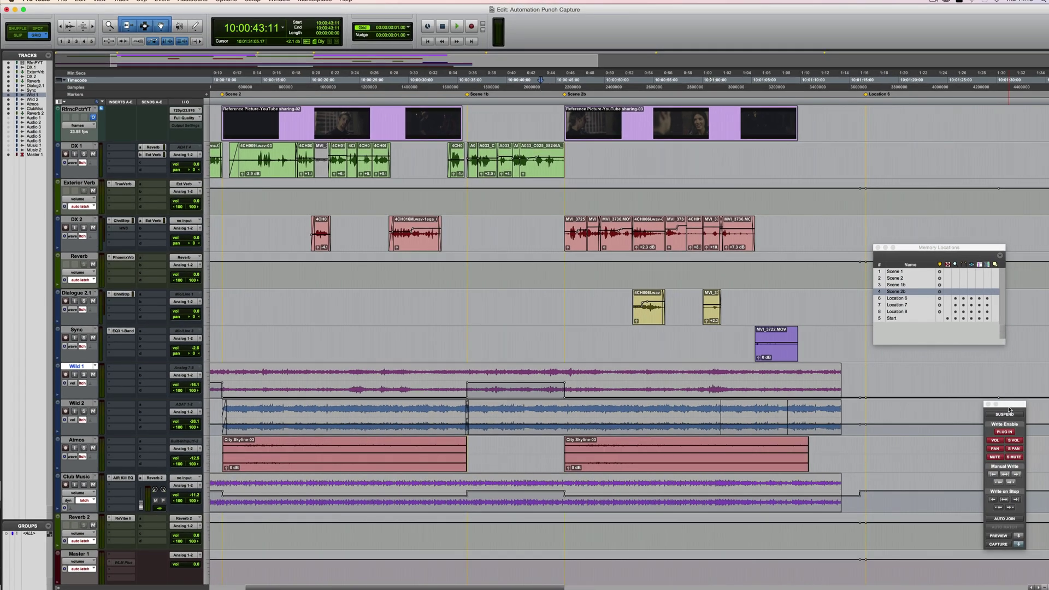
{"action": "key", "text": "super+equal"}
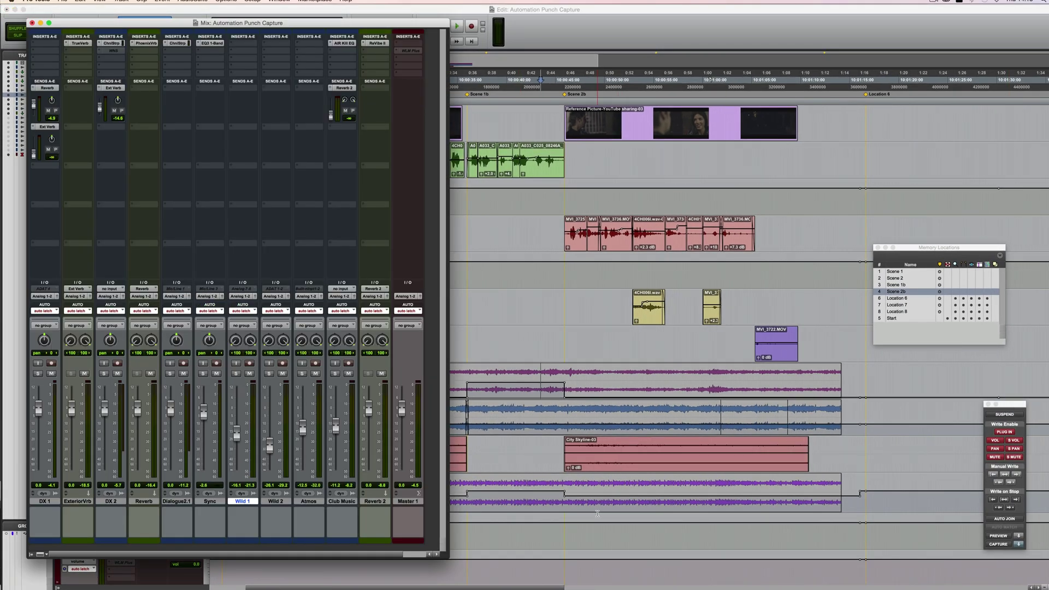
{"action": "key", "text": "space"}
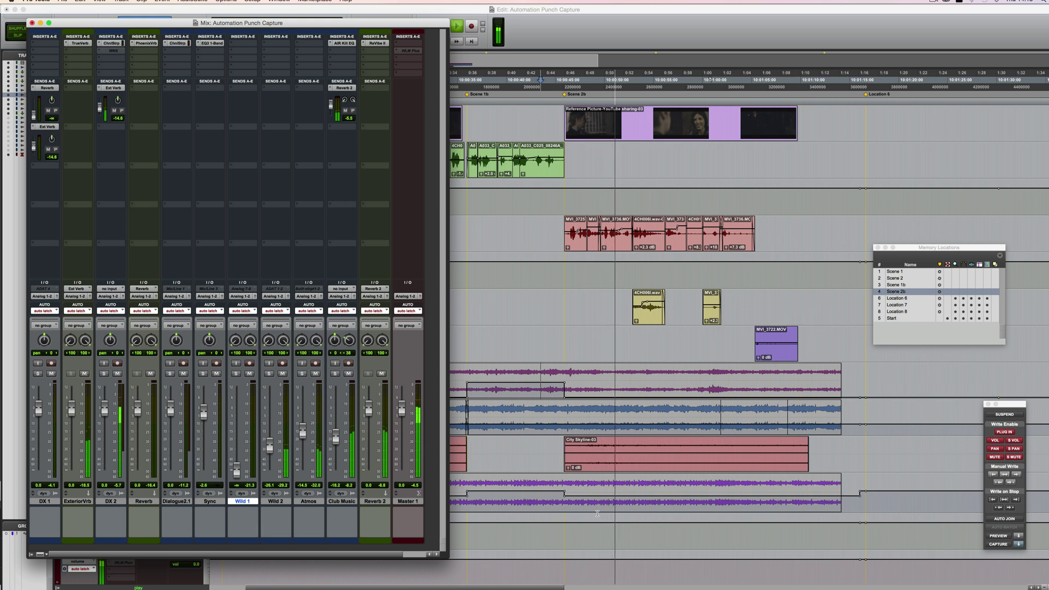
{"action": "key", "text": "space"}
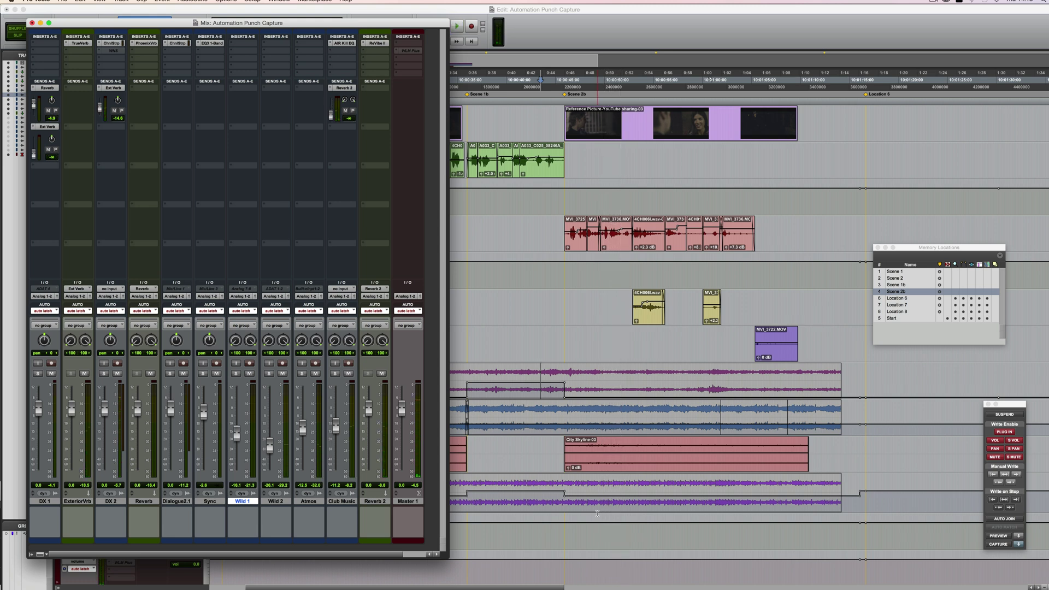